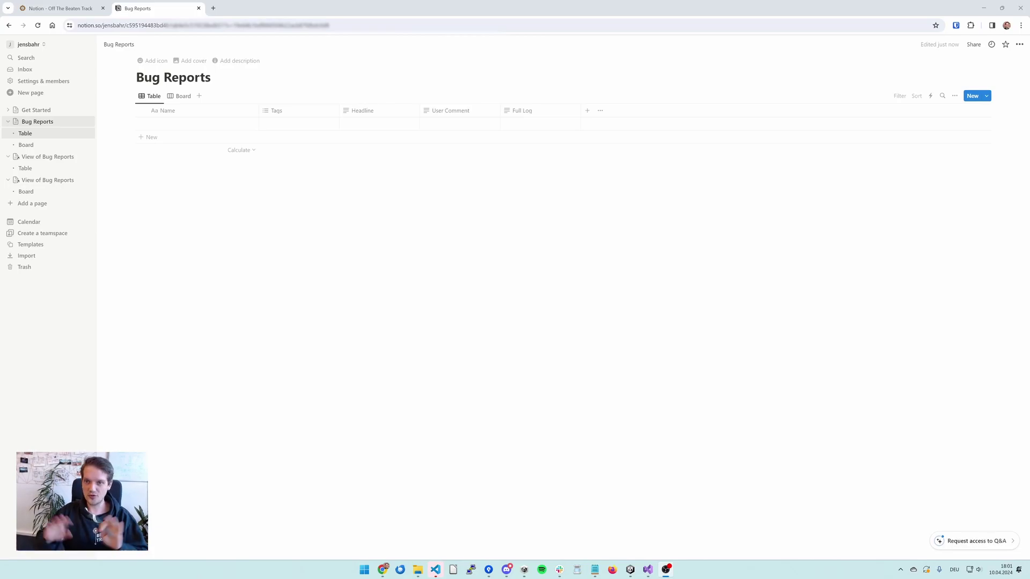
Bring up the 'Notion - Off The Beaten Track' setup guide beside the empty Bug Reports table.
click(62, 14)
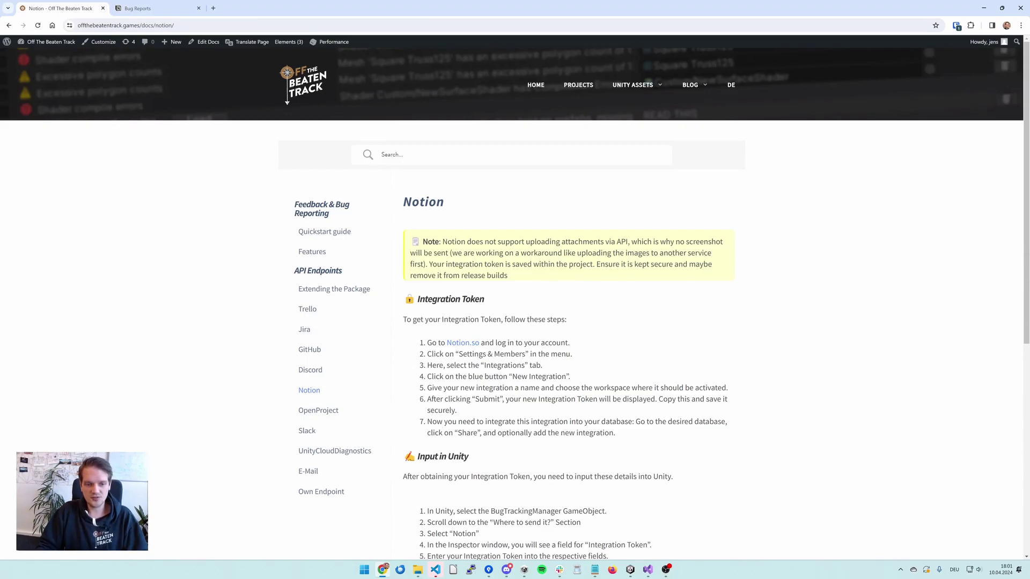
Read the Integration Token steps in the docs, then return to the Bug Reports database.
scroll(638, 371, down, 1)
scroll(640, 369, down, 3)
scroll(632, 437, up, 3)
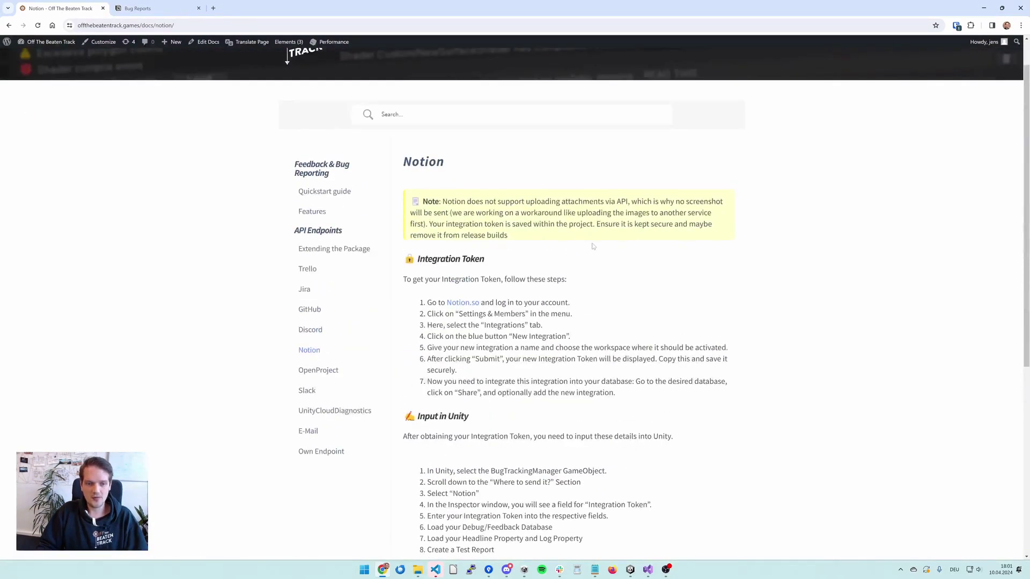
key(ctrl+Tab)
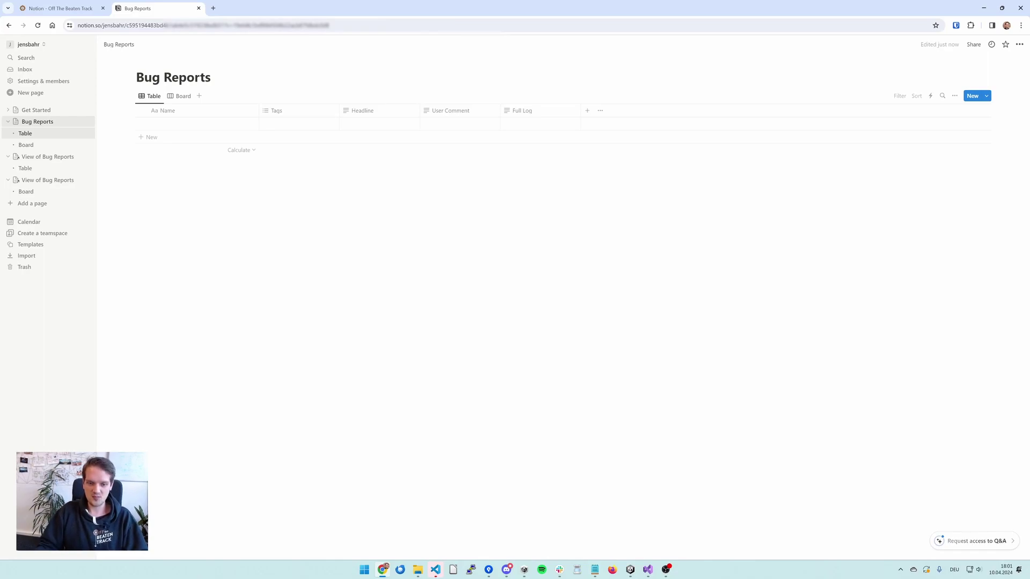
click(630, 572)
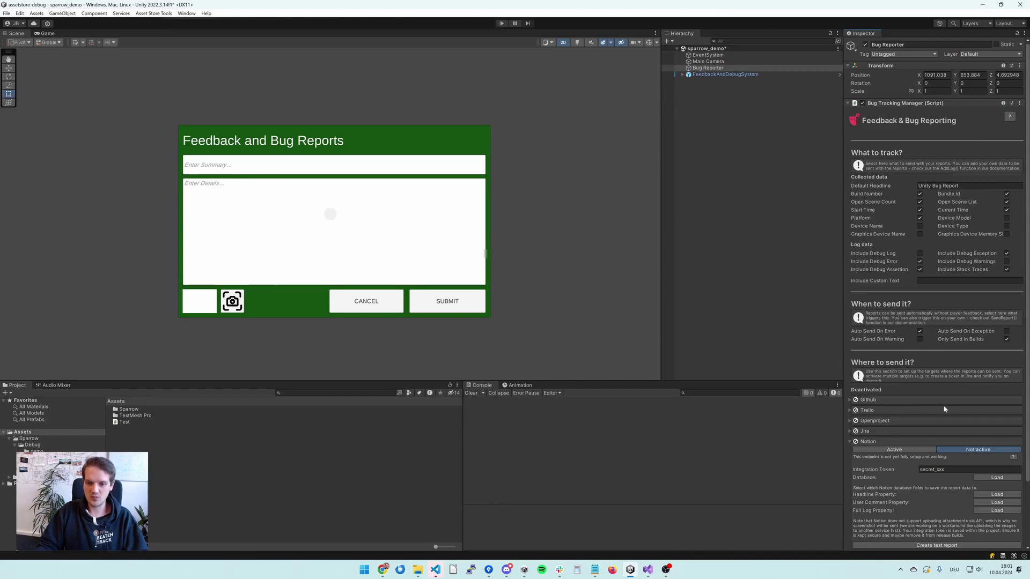
scroll(938, 404, down, 3)
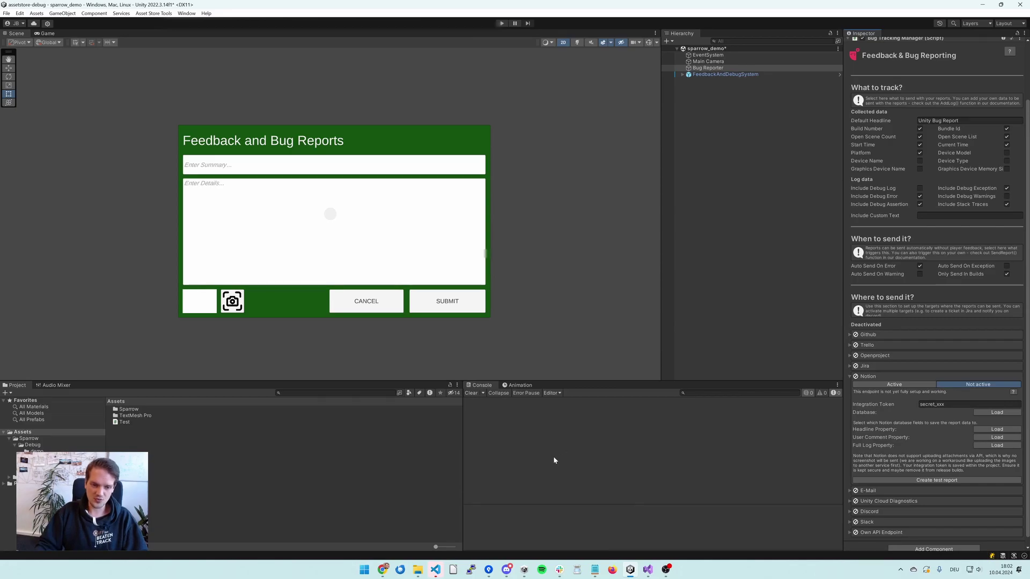
click(382, 574)
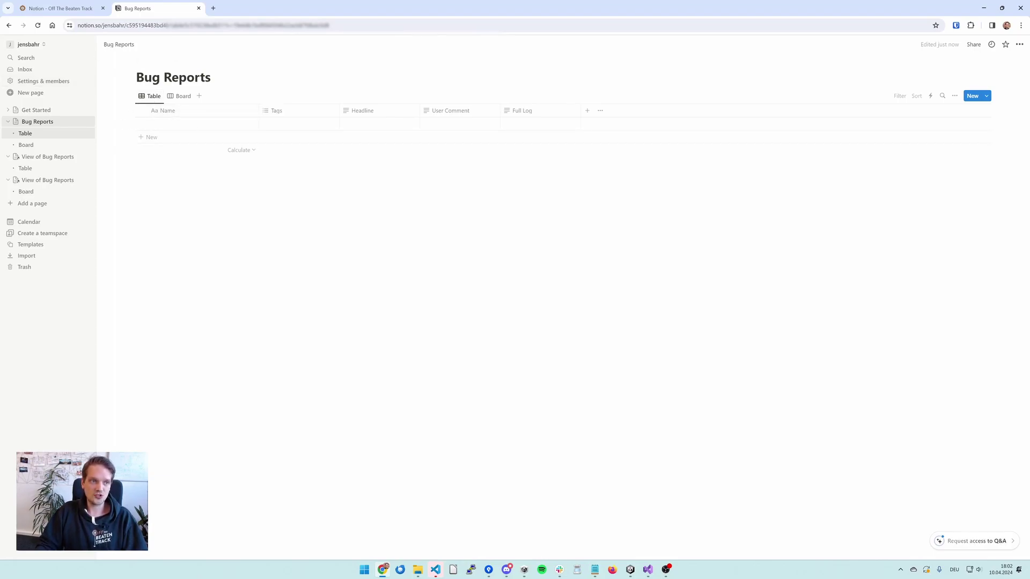
Go via Settings & members and My connections to My integrations, and start a new integration.
click(61, 81)
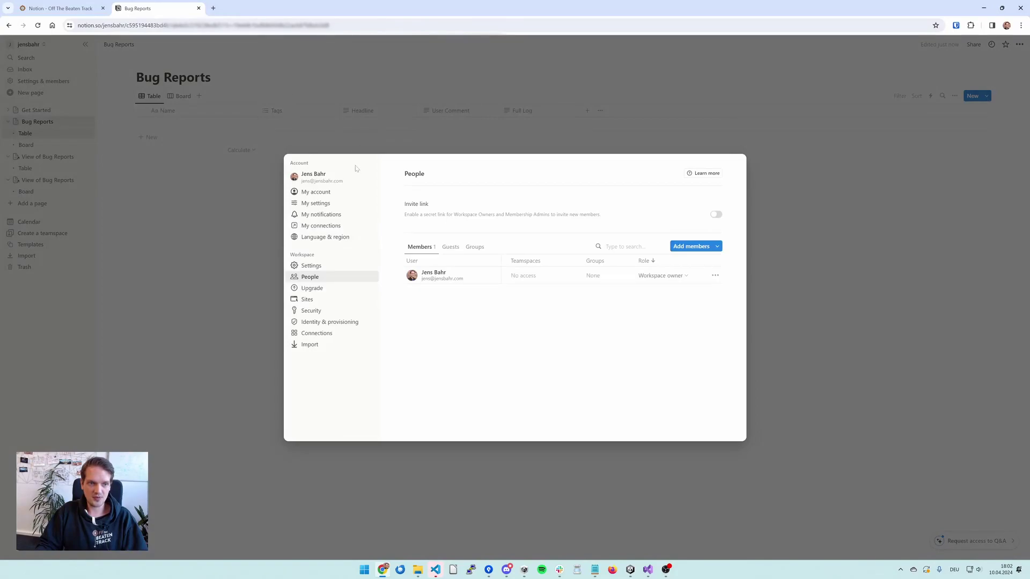
click(317, 226)
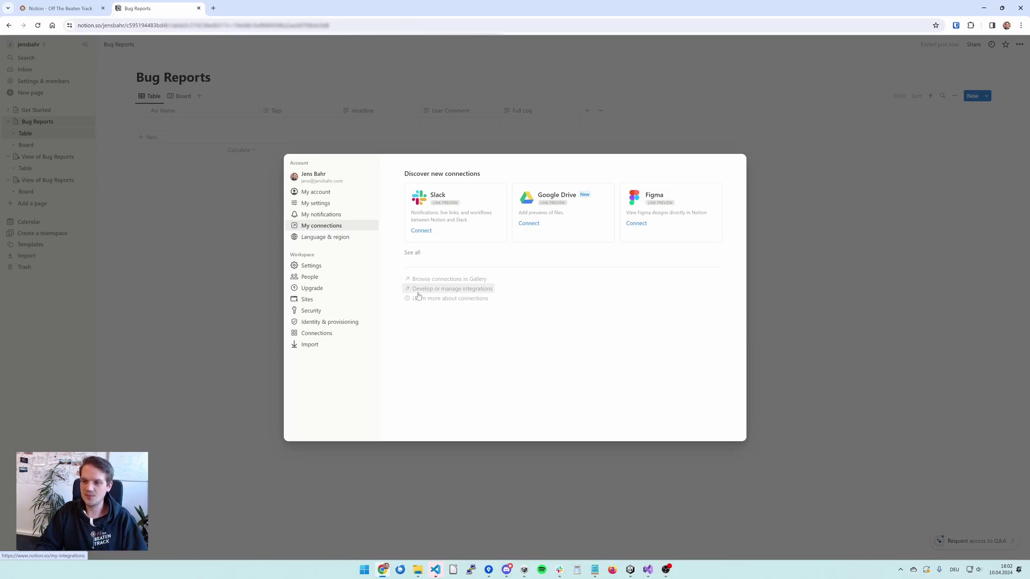
click(417, 295)
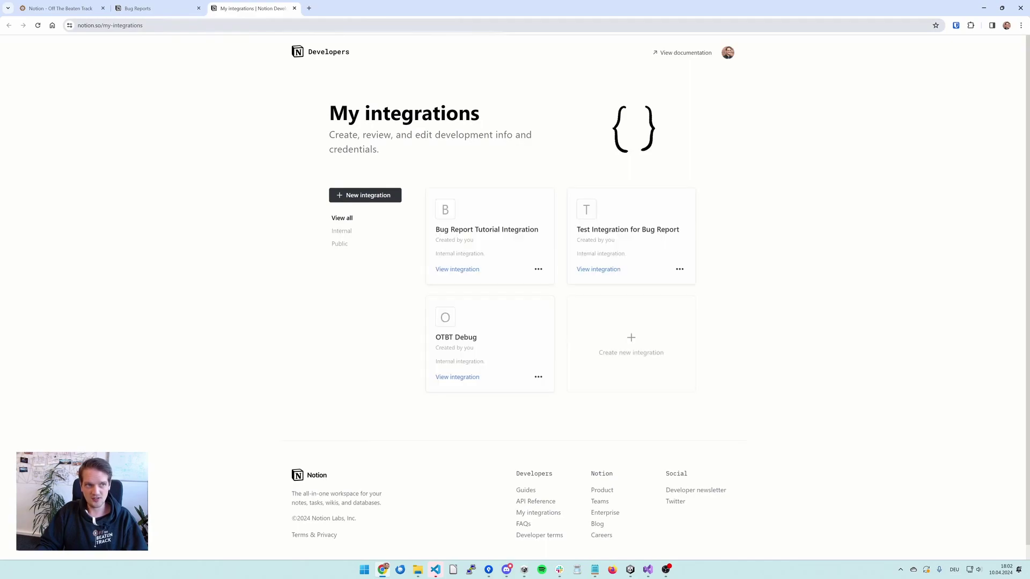
key(ctrl+1)
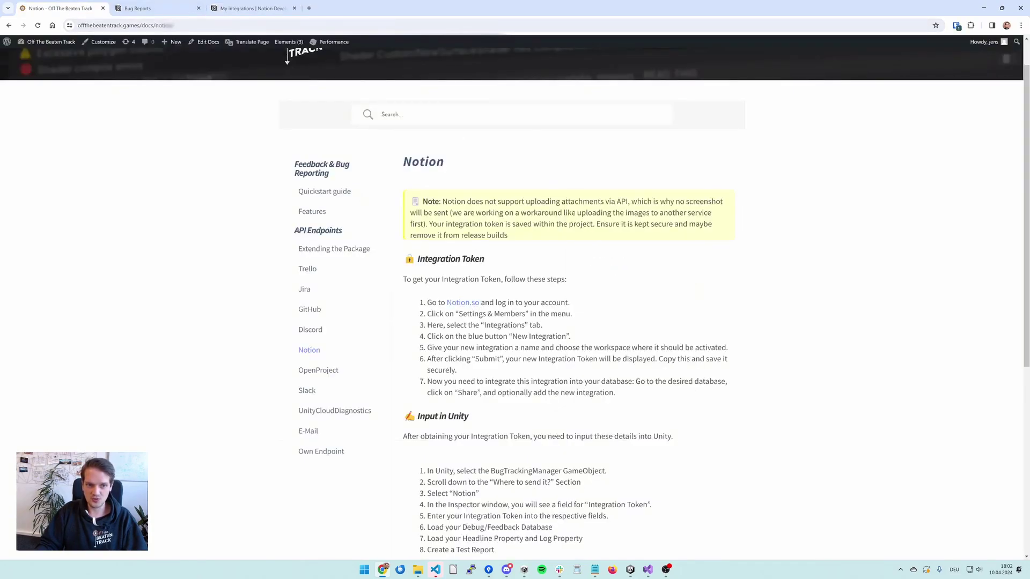
click(252, 8)
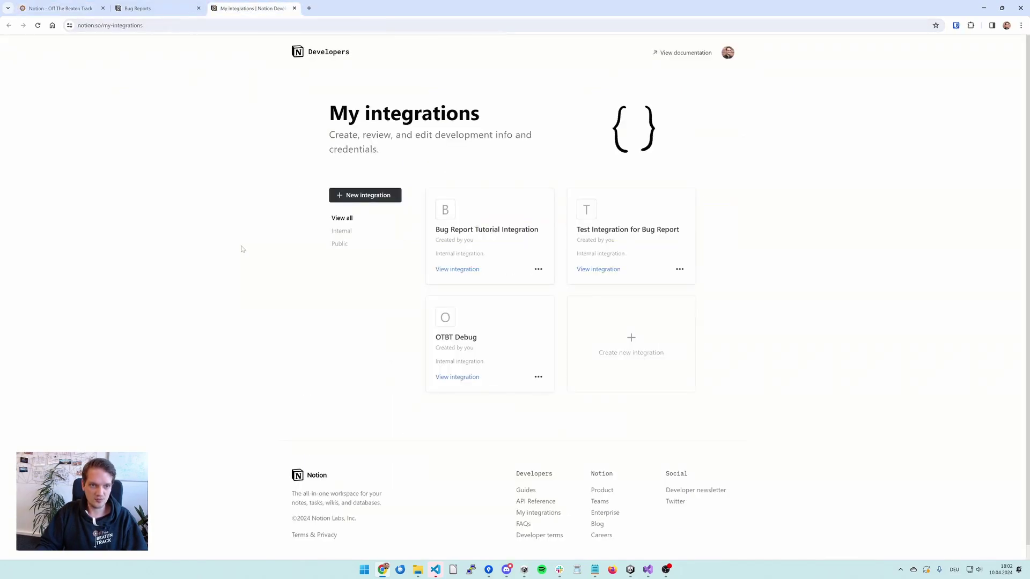
click(643, 345)
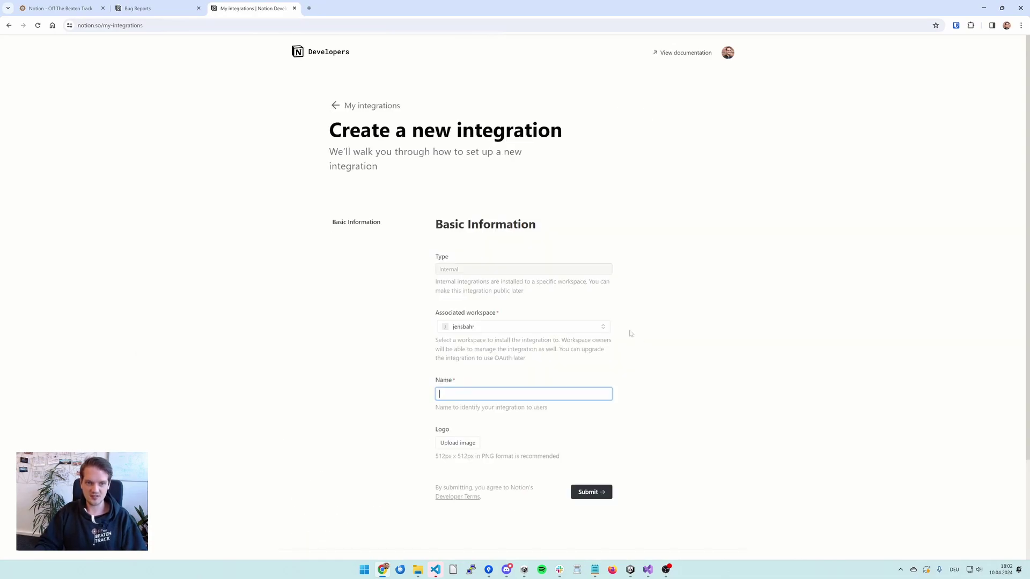
Create an internal integration named 'Tutorial Video Bug Reporter' in the current workspace.
scroll(515, 280, down, 1)
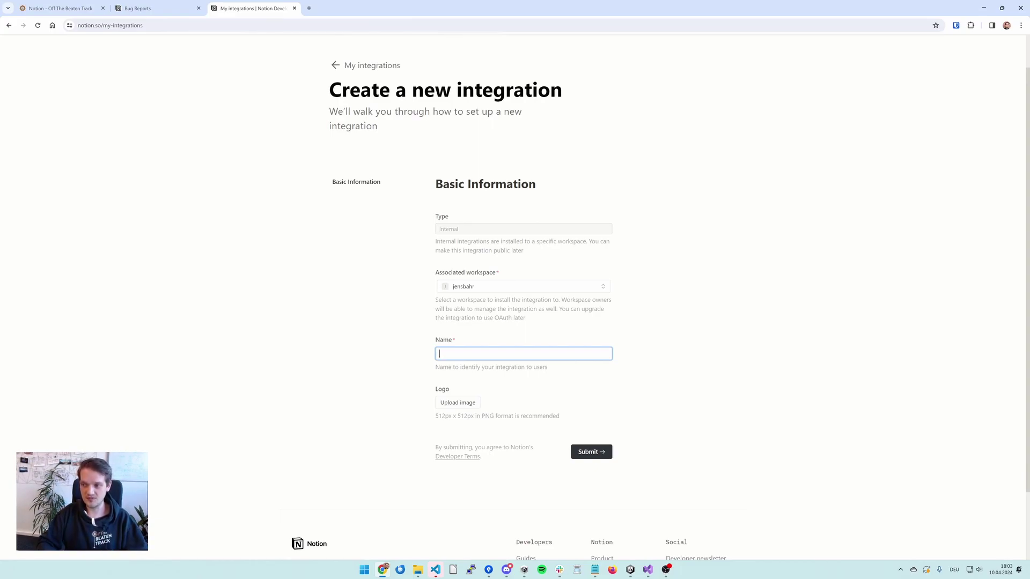
click(481, 289)
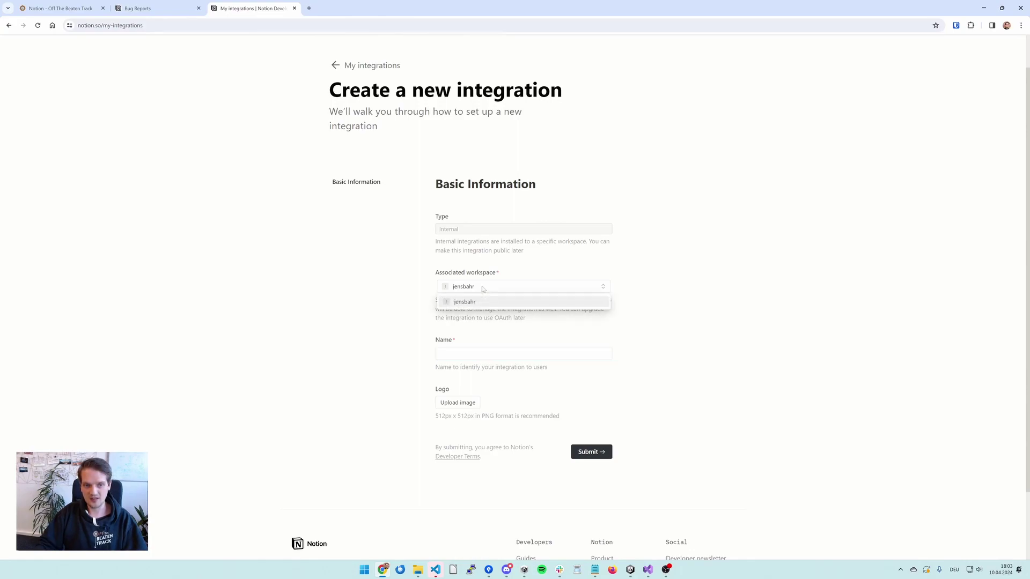
click(489, 304)
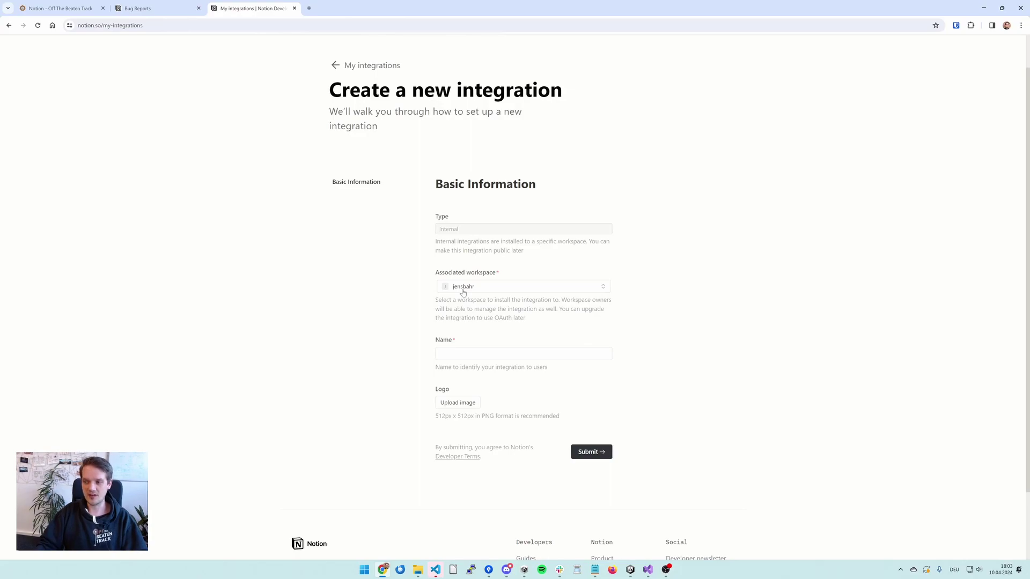
click(524, 354)
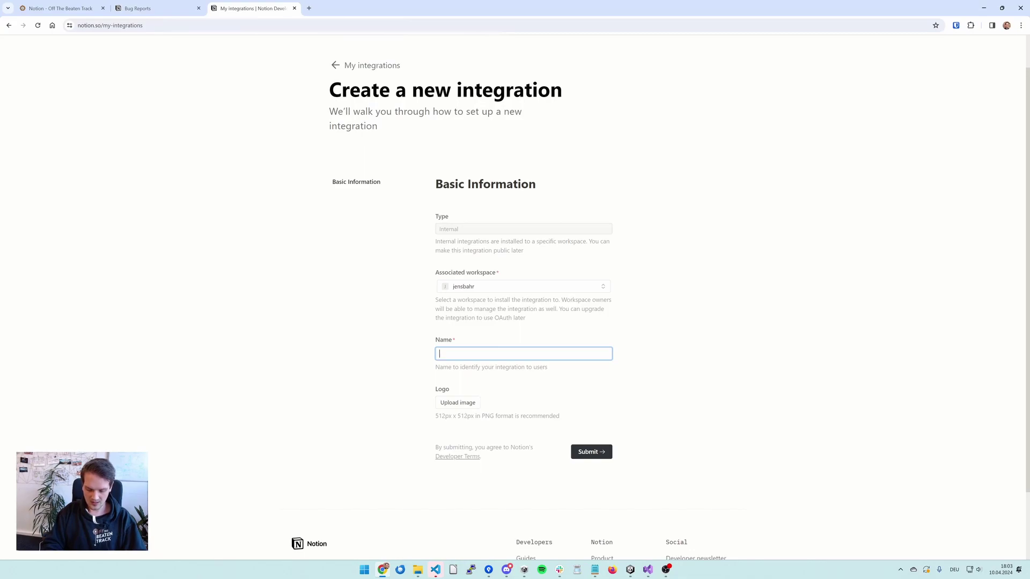
text(Tutori)
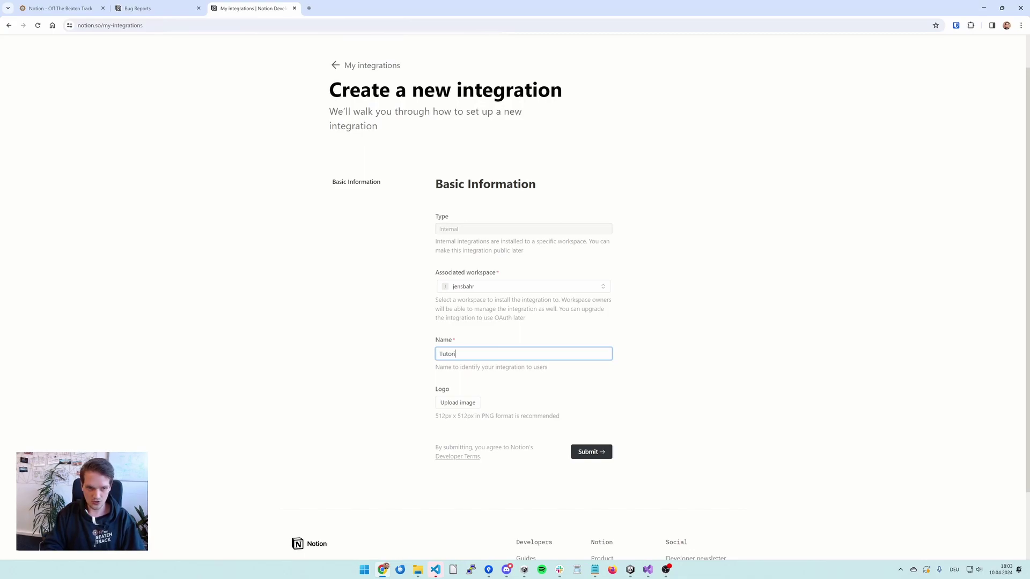
text(al Video Bug Reporter)
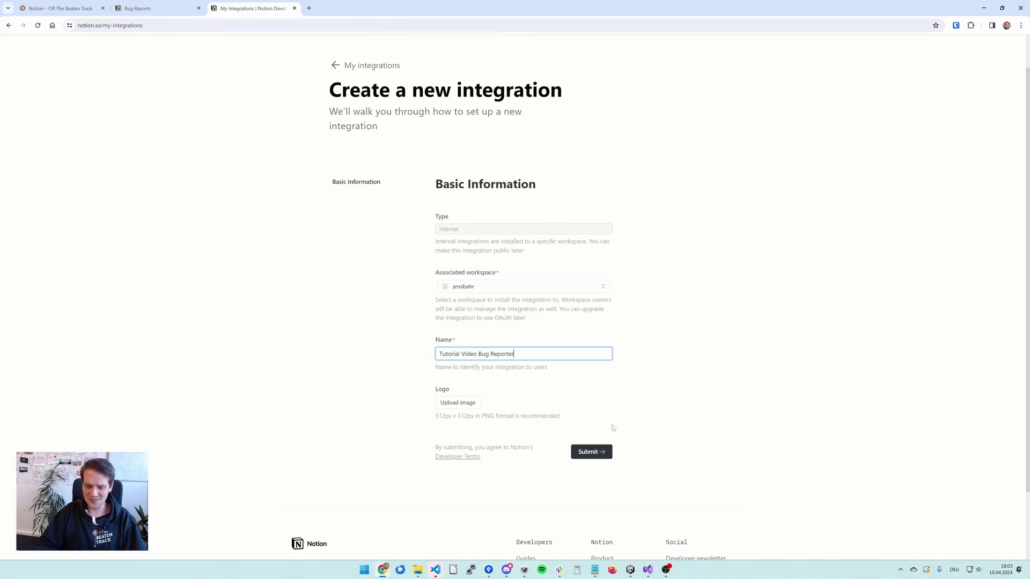
click(601, 450)
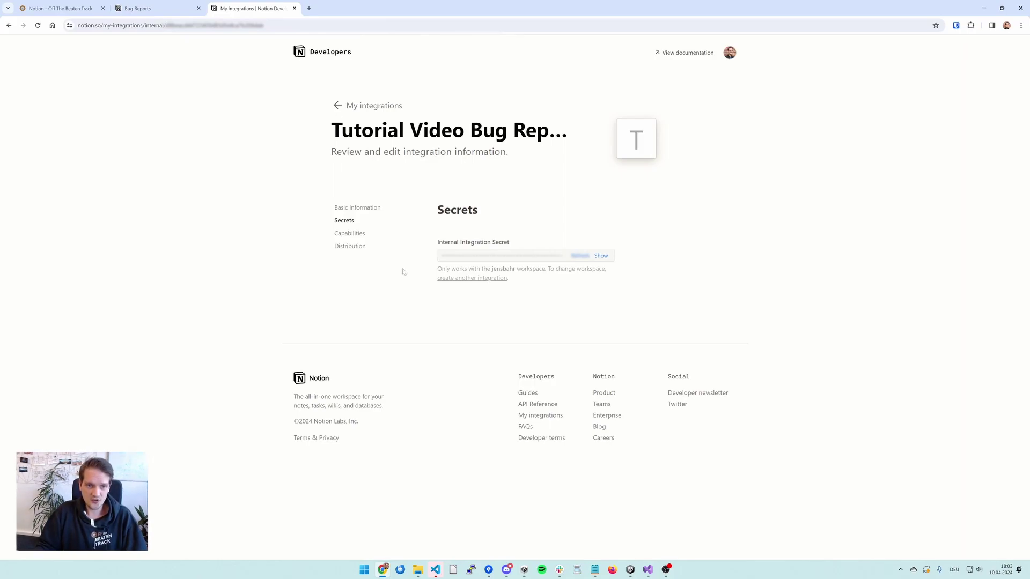
Copy the Internal Integration Secret into Unity's Integration Token field, then return to Bug Reports.
drag(438, 242, 519, 246)
click(602, 256)
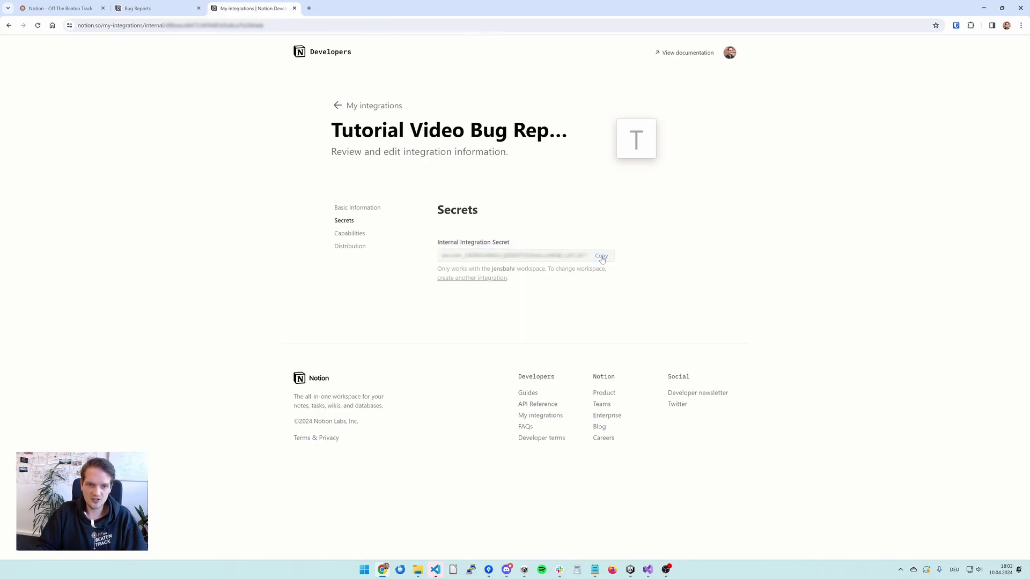
click(602, 257)
click(631, 570)
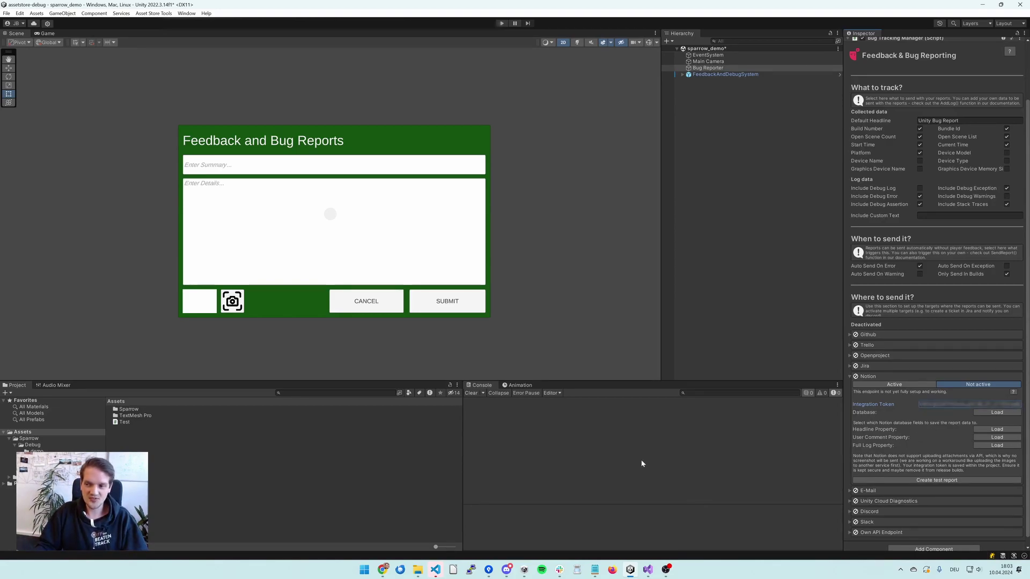
click(383, 570)
click(187, 6)
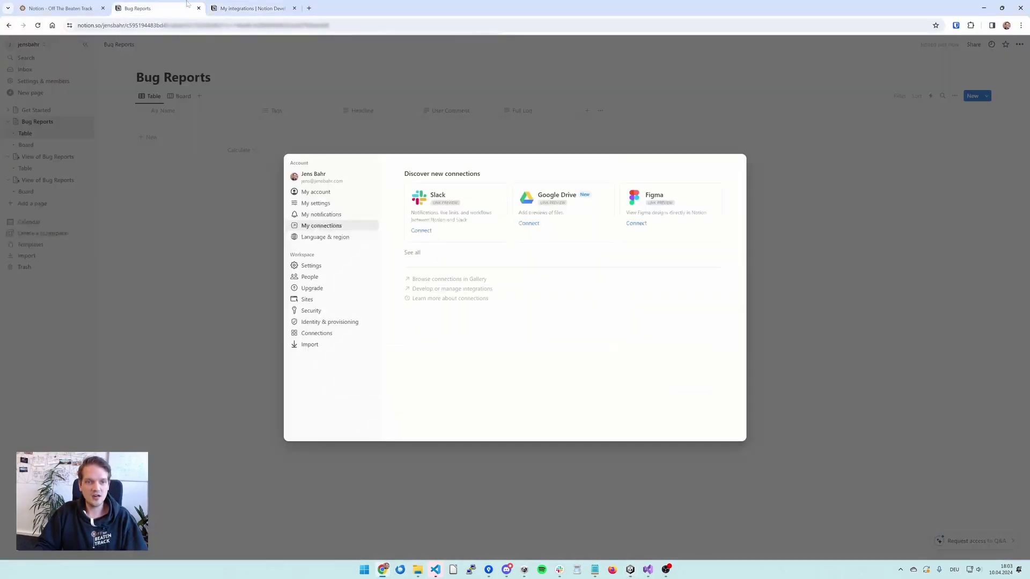
Reload Bug Reports and connect it to Tutorial Video Bug Reporter, confirming page access.
click(186, 194)
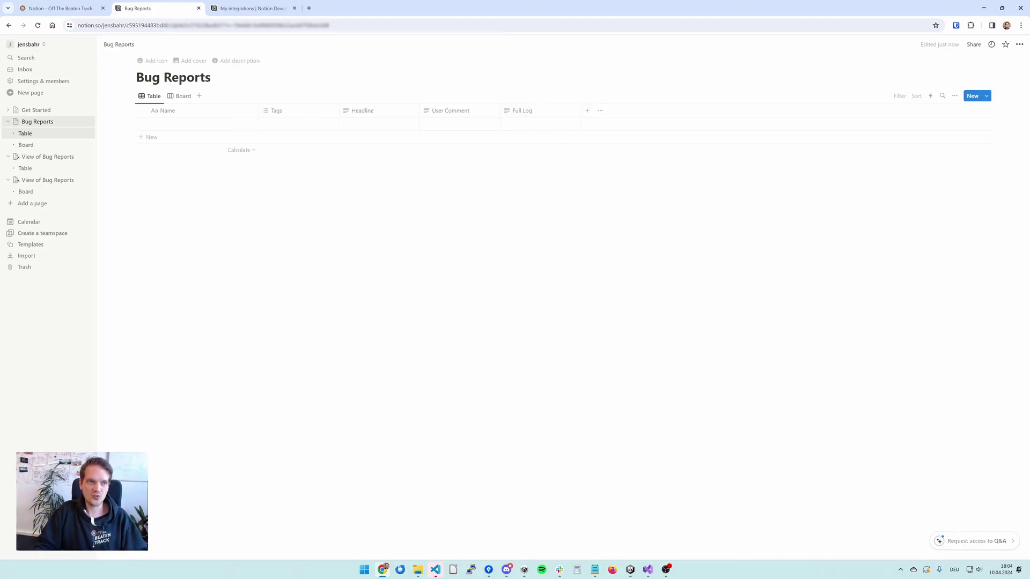
click(37, 25)
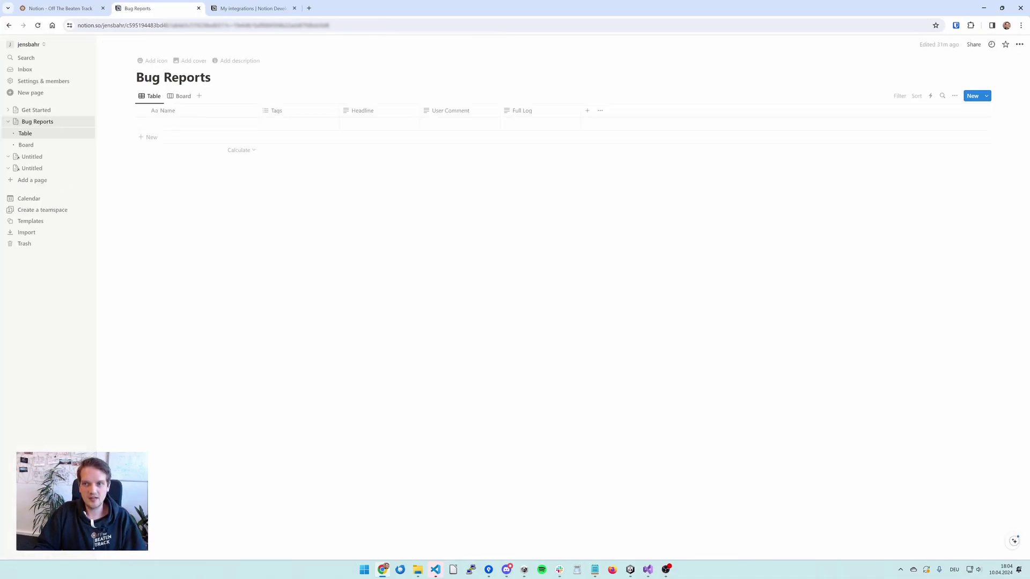
click(1020, 45)
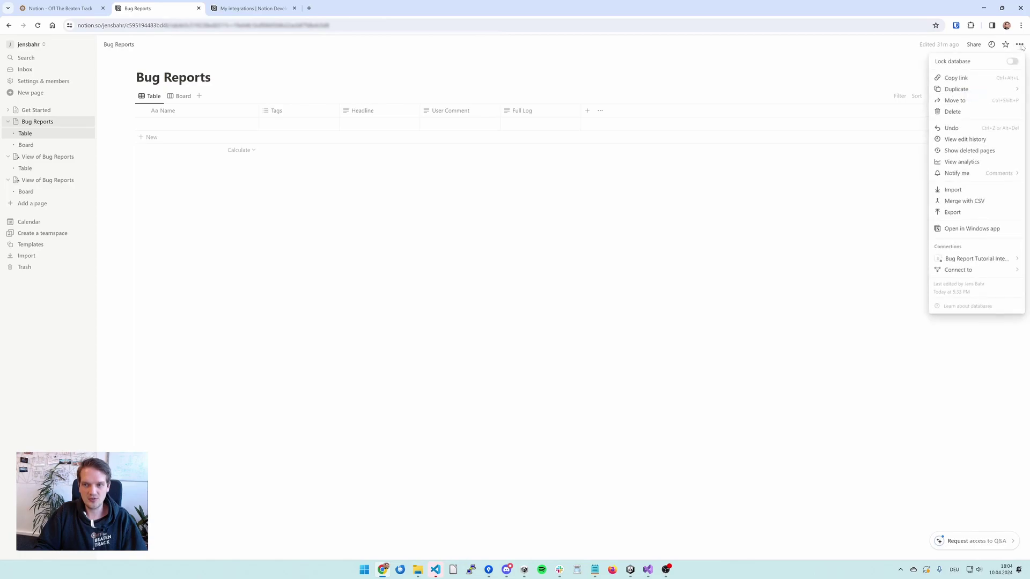
mouse_move(971, 274)
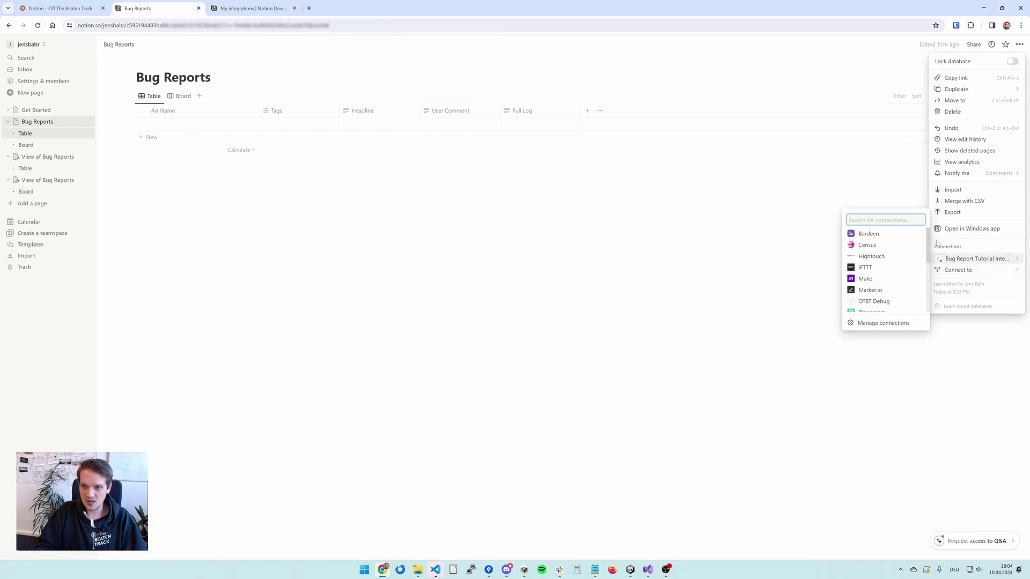
drag(926, 252, 932, 307)
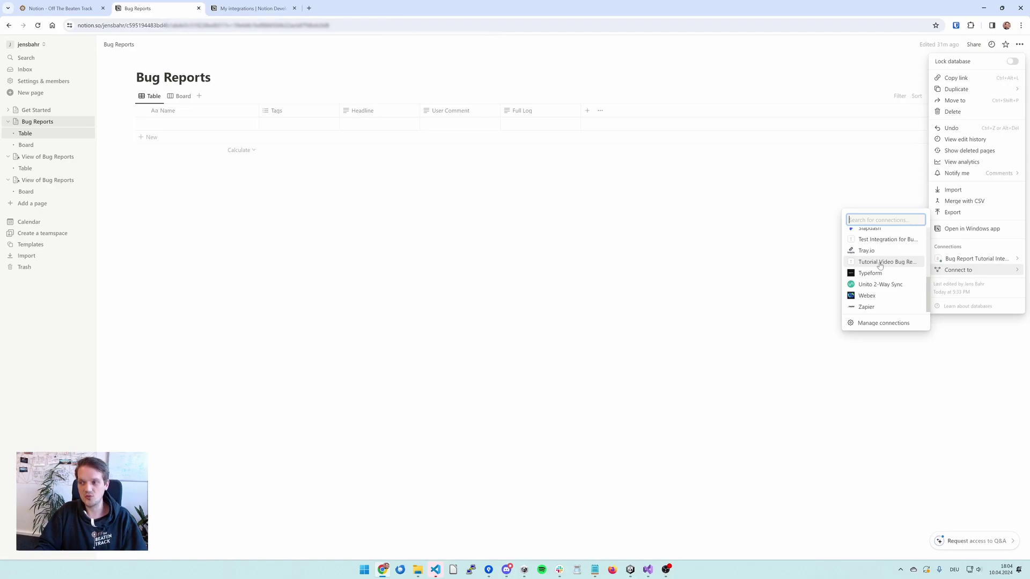
click(880, 266)
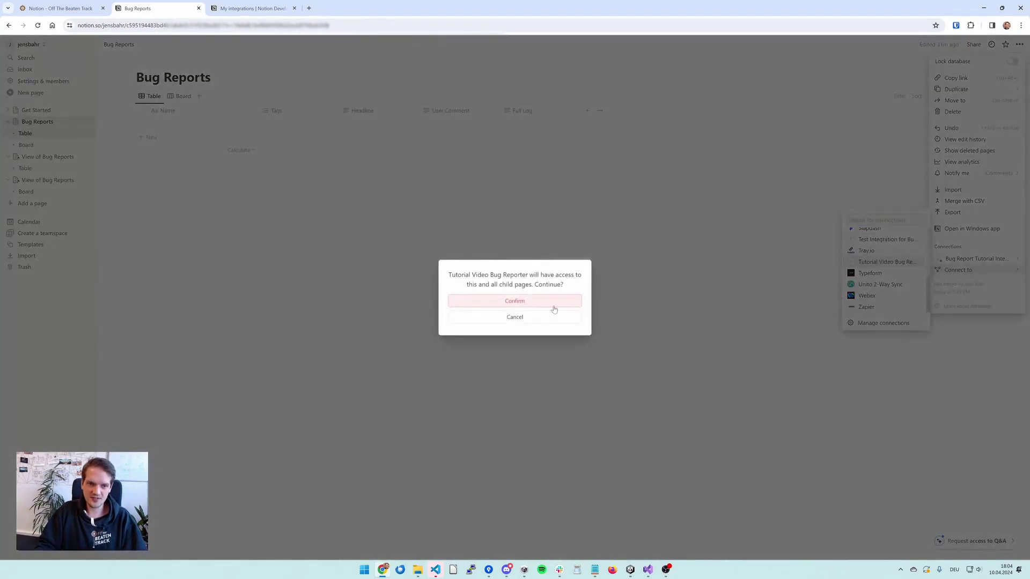
click(543, 301)
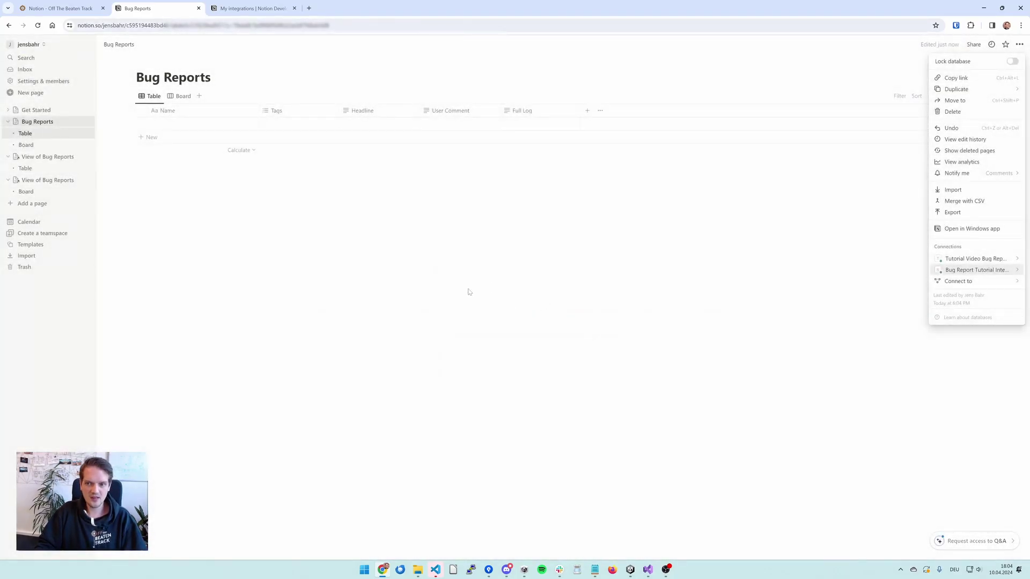
click(604, 299)
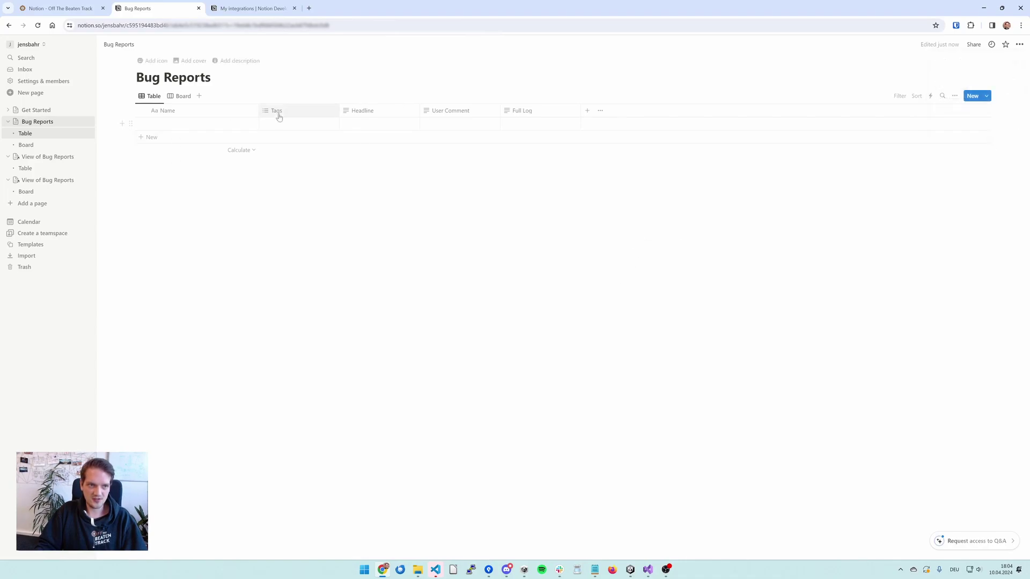
In Unity's Notion settings, load the databases, choose Bug Reports, and load its properties.
key(alt+Tab)
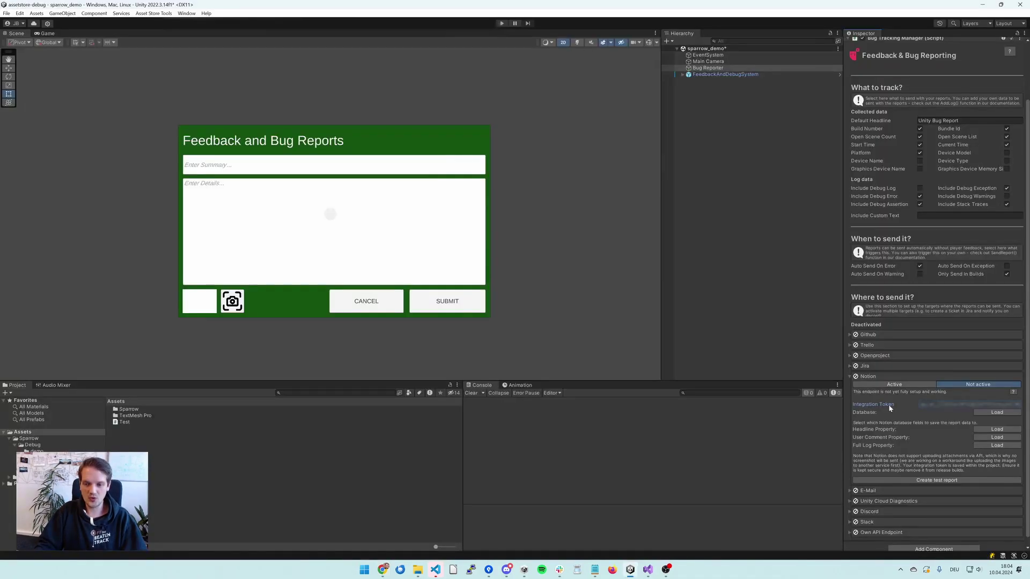
click(996, 413)
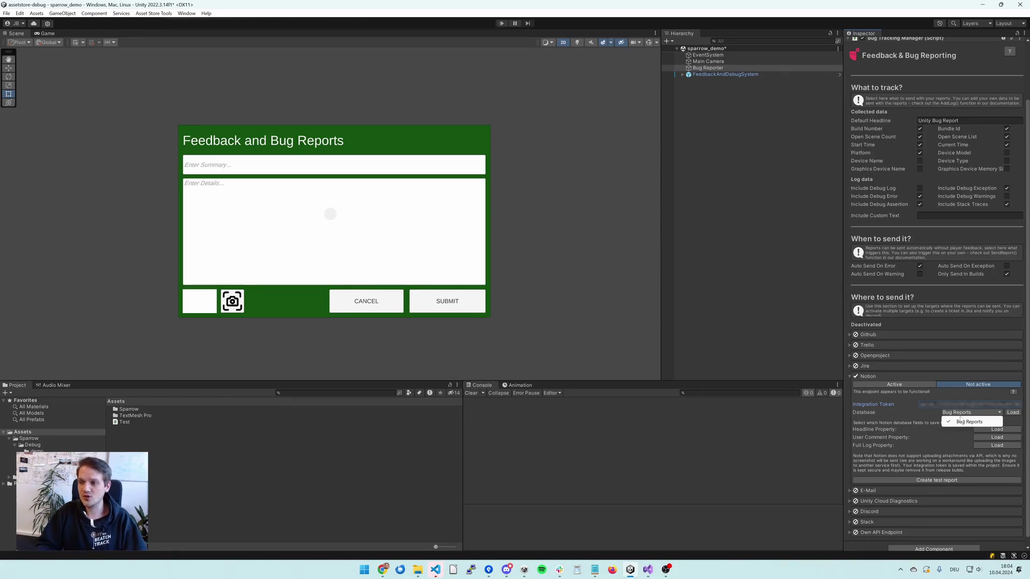
click(961, 421)
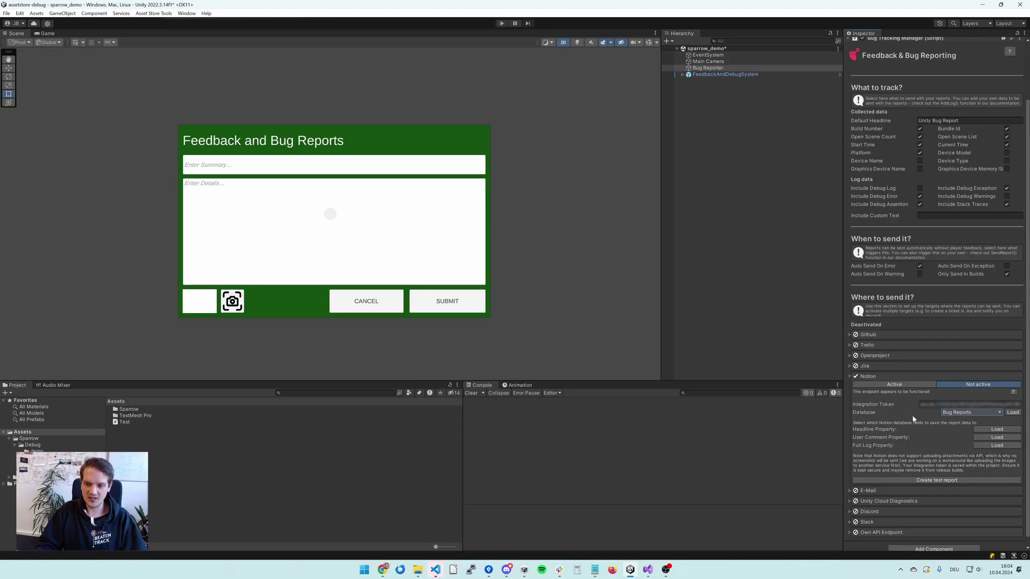
click(986, 428)
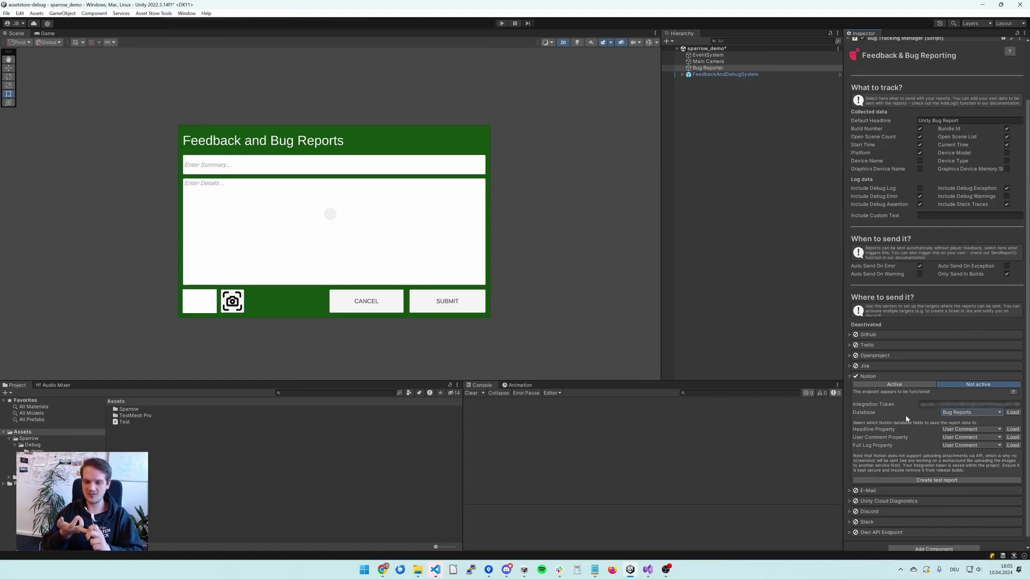
Map Headline Property to Headline and Full Log Property to Full Log, checking User Comment's mapping.
click(955, 429)
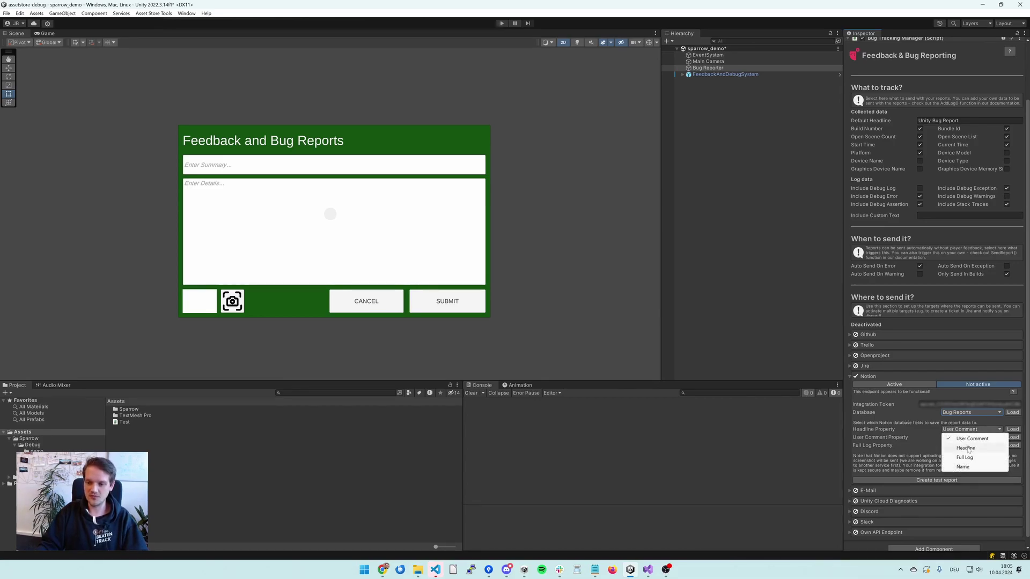
click(967, 449)
click(958, 446)
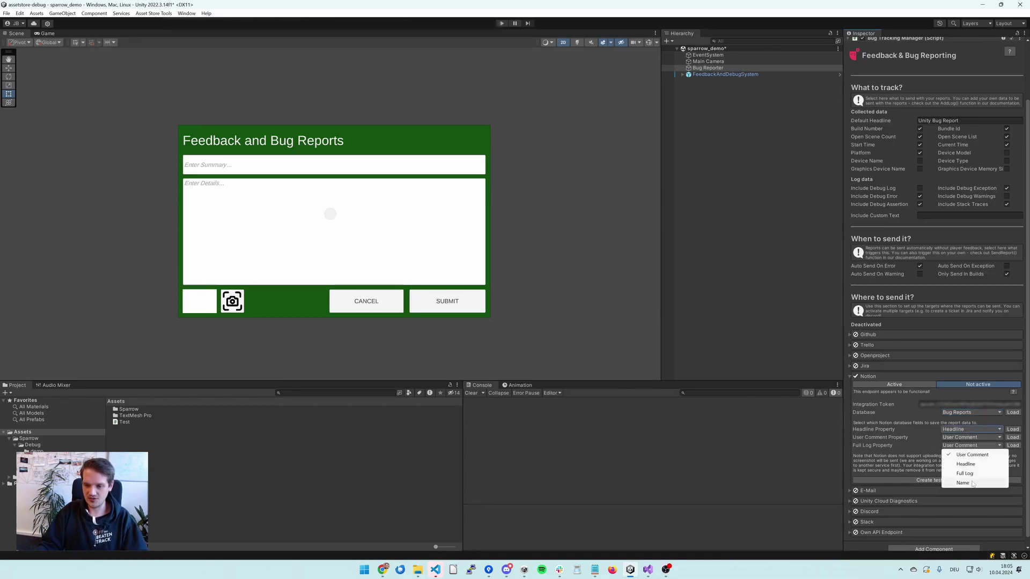
click(960, 475)
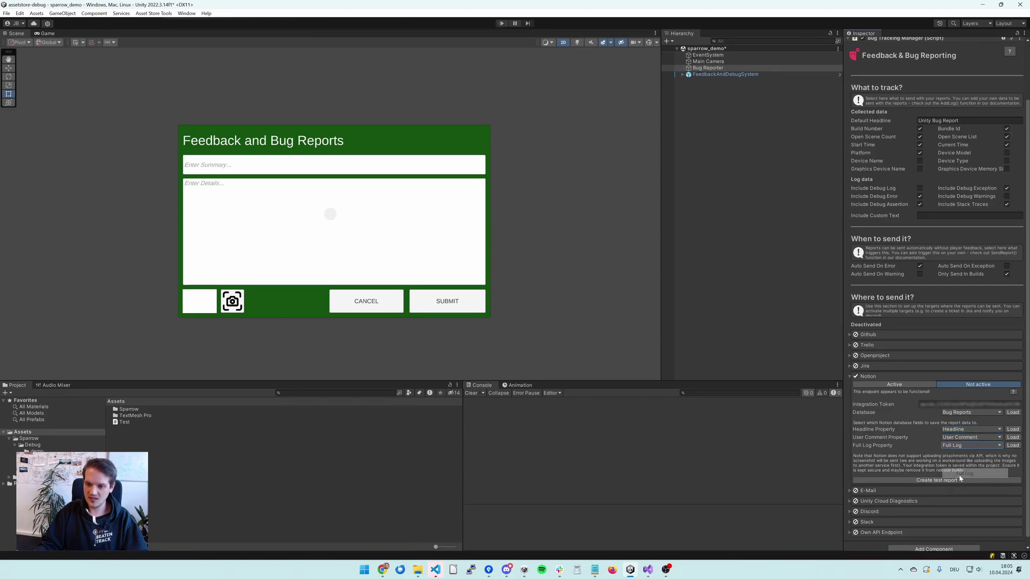
click(960, 438)
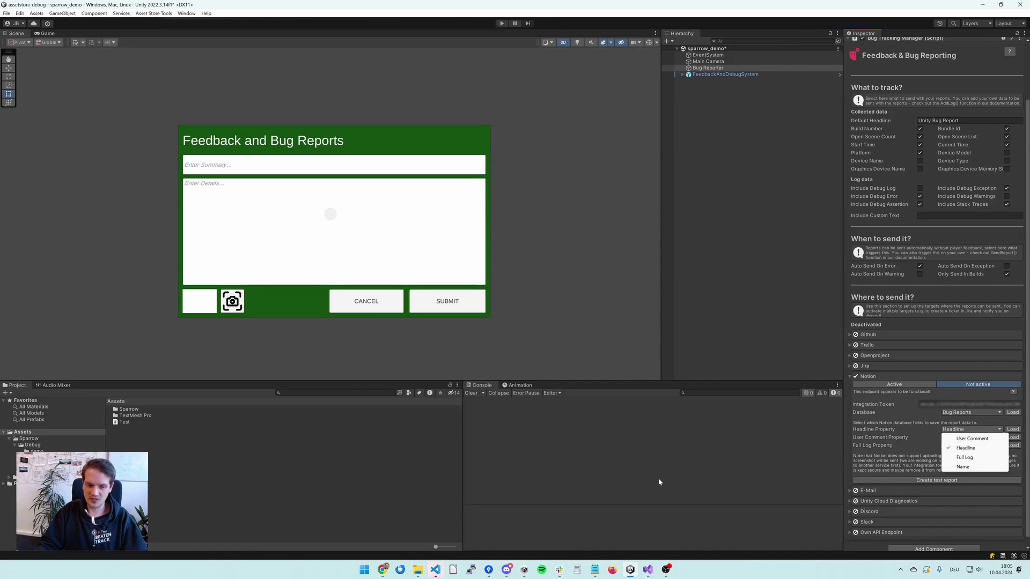
Confirm the Bug Reports table in Notion has no report rows yet, then go back to Unity.
click(382, 570)
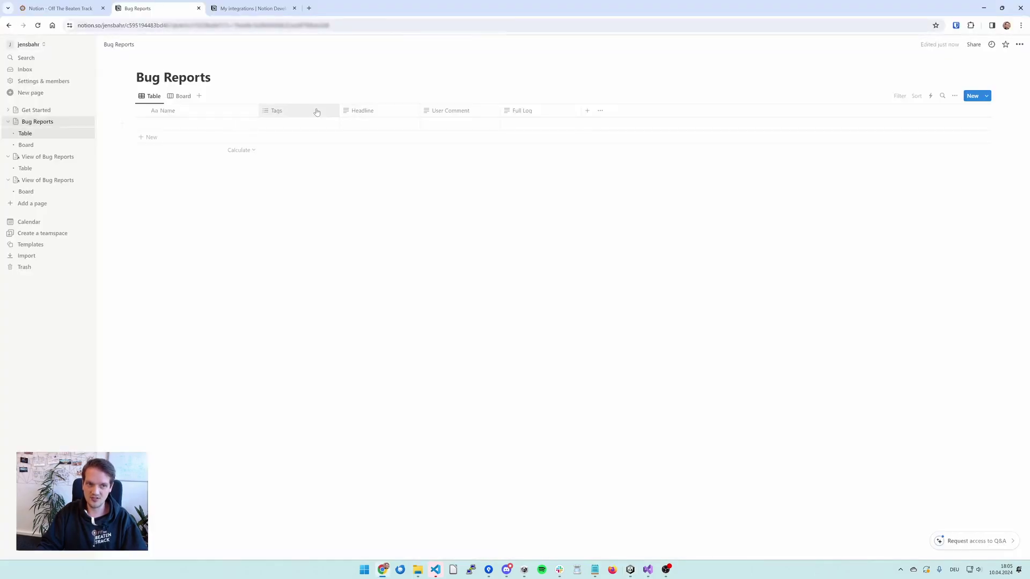
click(588, 111)
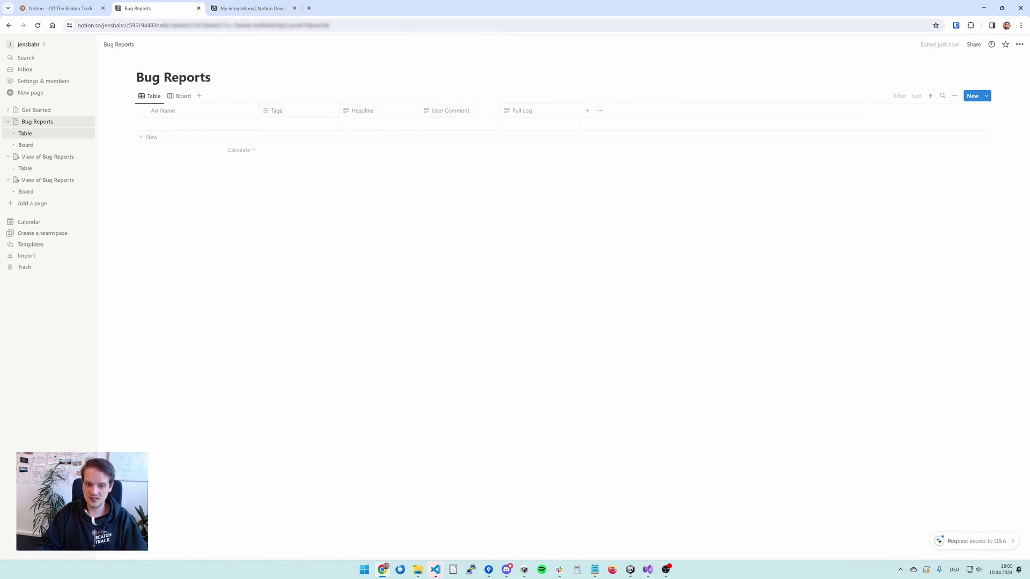
click(630, 569)
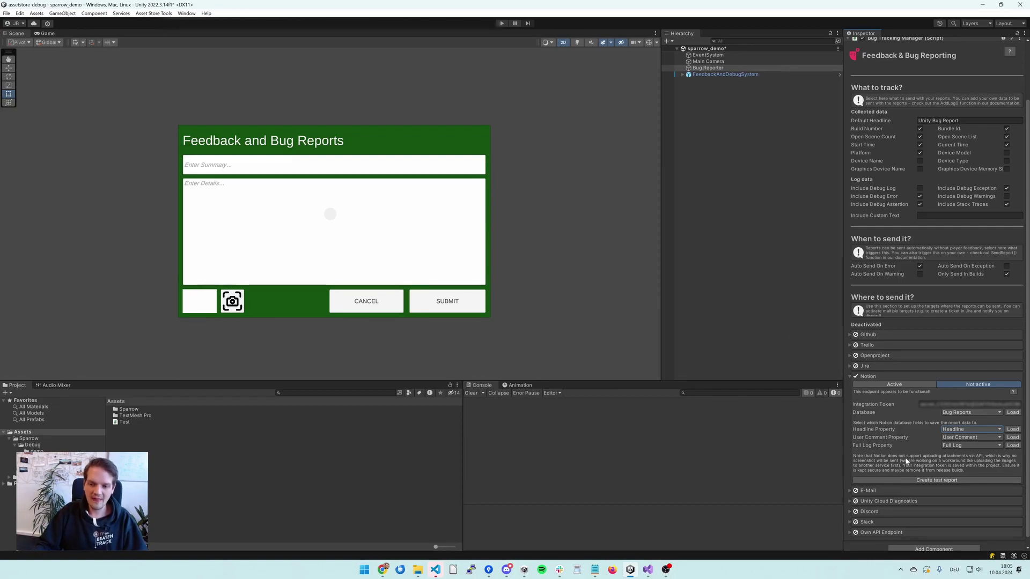
Send a test report from Unity's Notion section and view it in the Bug Reports table.
click(937, 480)
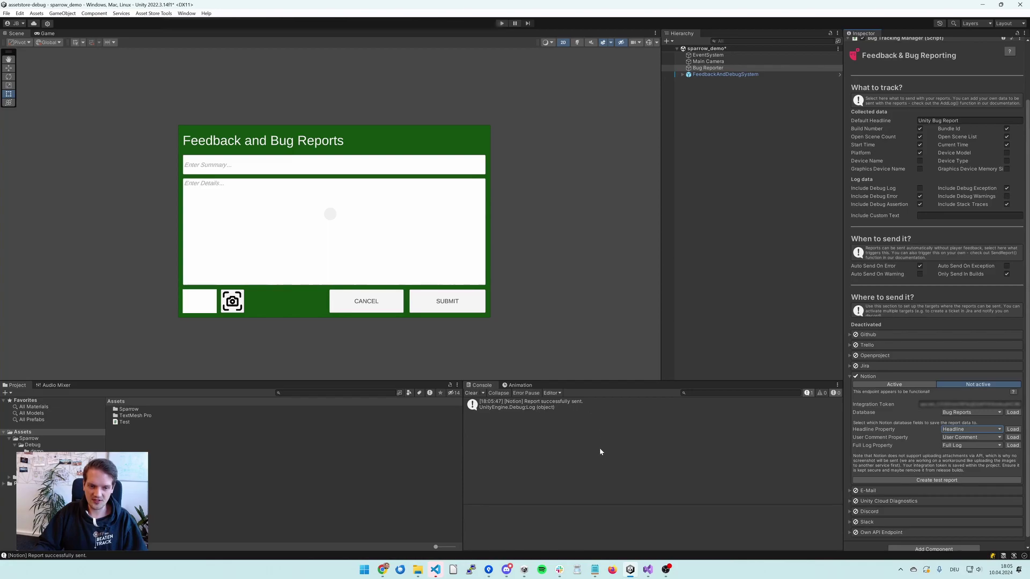
click(383, 569)
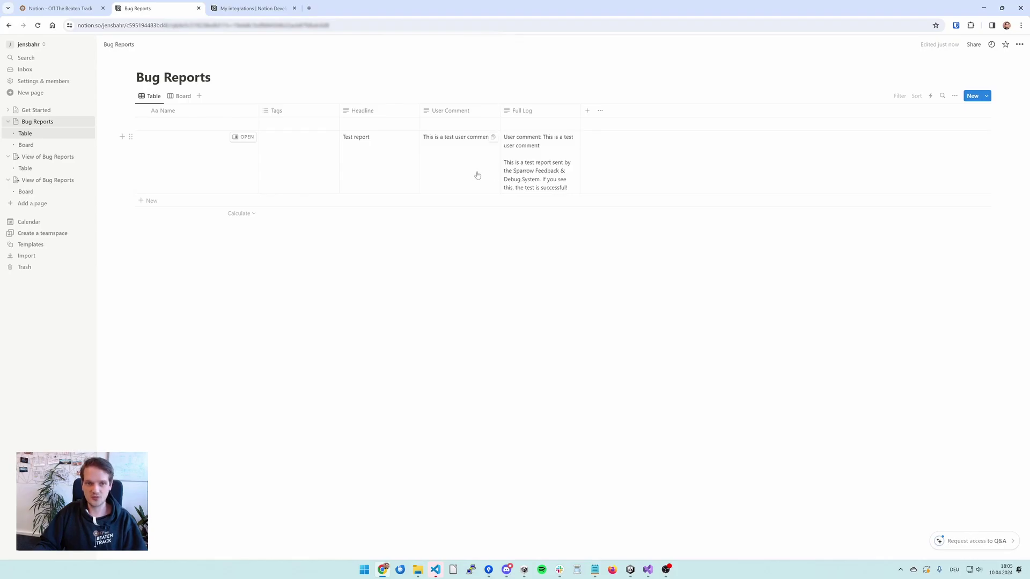
ctrl+scroll(477, 175, up, 2)
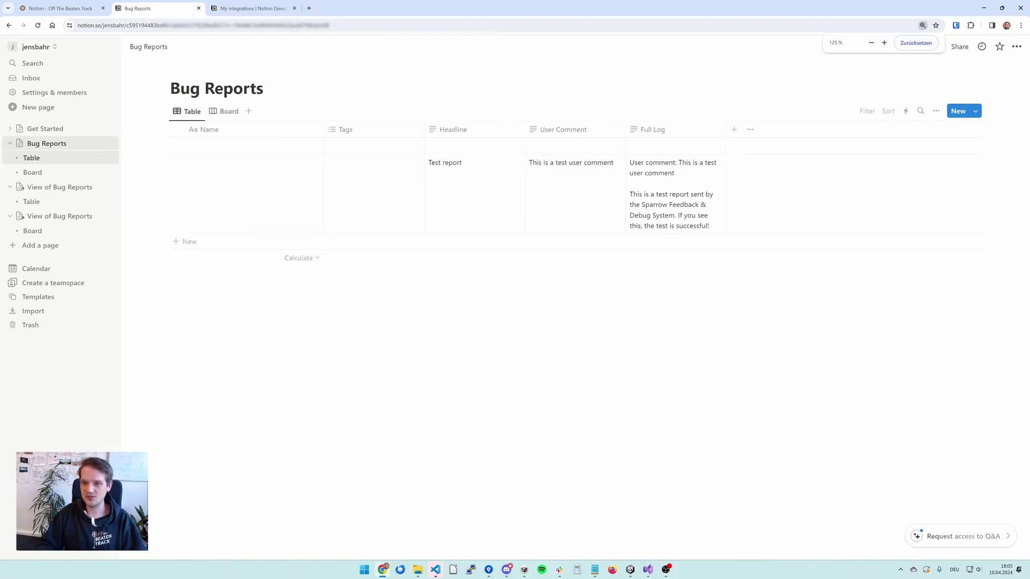
ctrl+scroll(628, 279, up, 1)
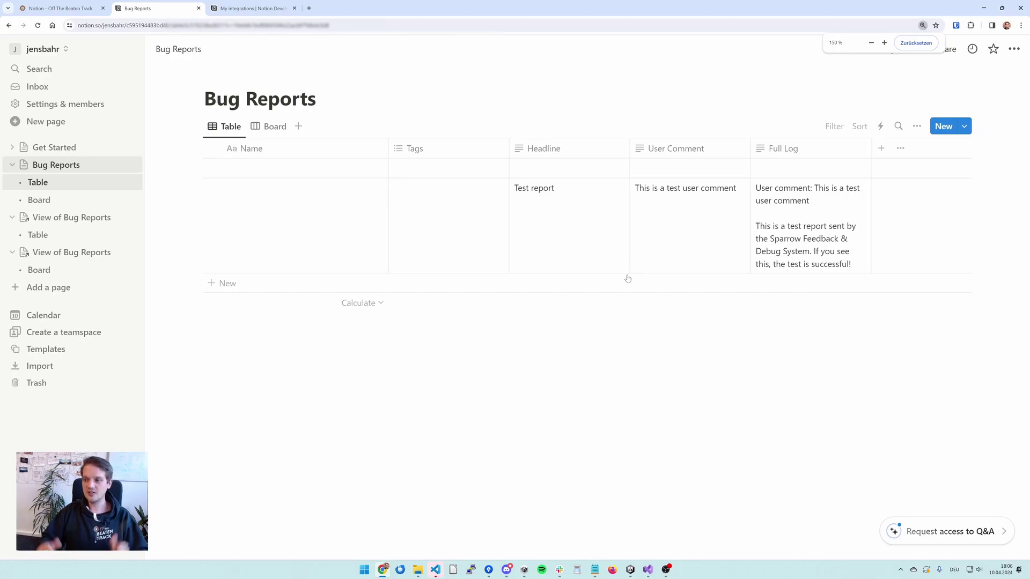